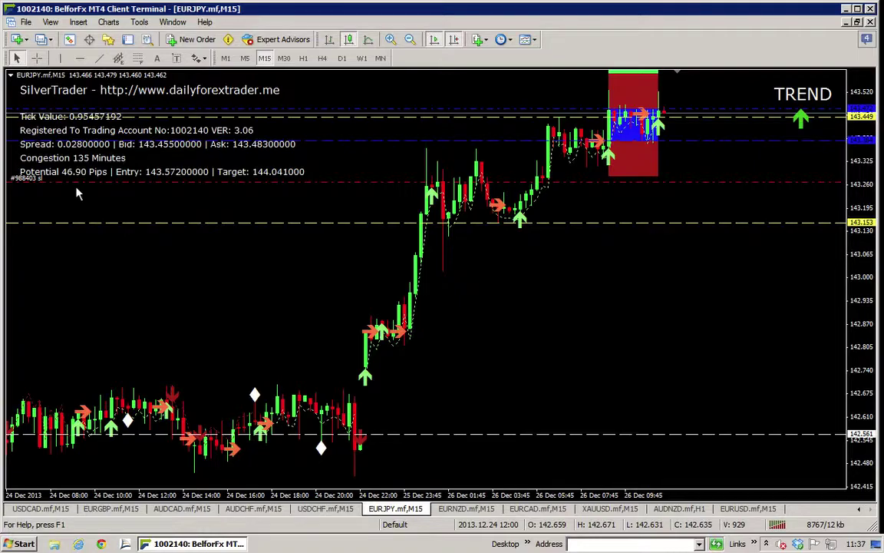
# Inspect USDCAD's earlier bars on H1, return it to M15, then move to the EURGBP chart
pyautogui.click(30, 508)
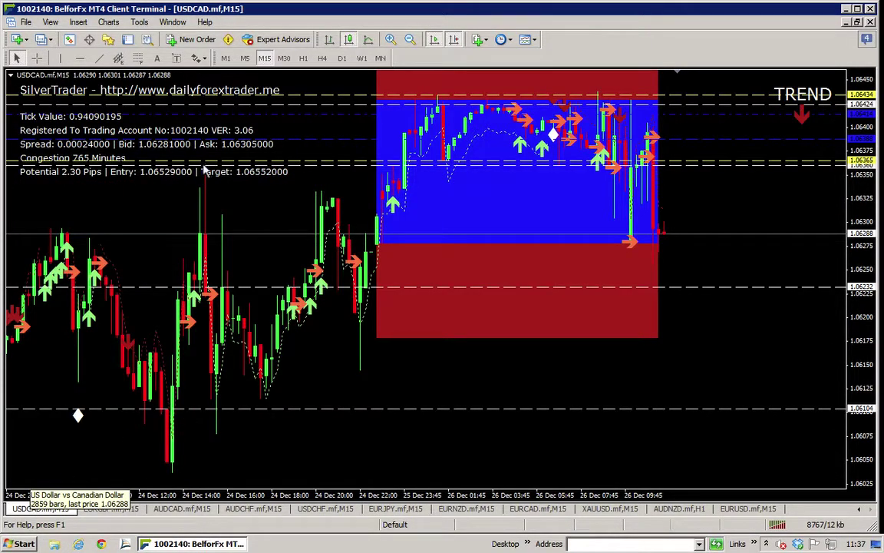
pyautogui.moveTo(262, 207); pyautogui.dragTo(359, 232)
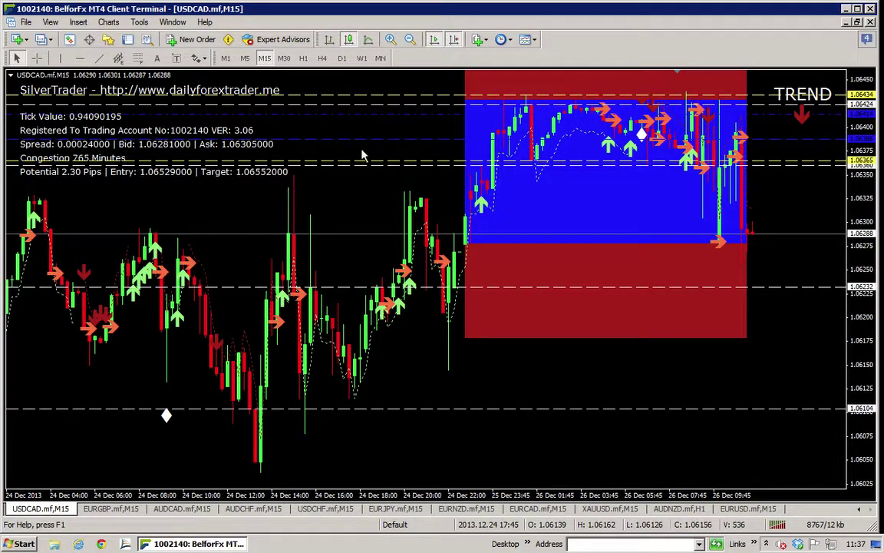
pyautogui.click(308, 59)
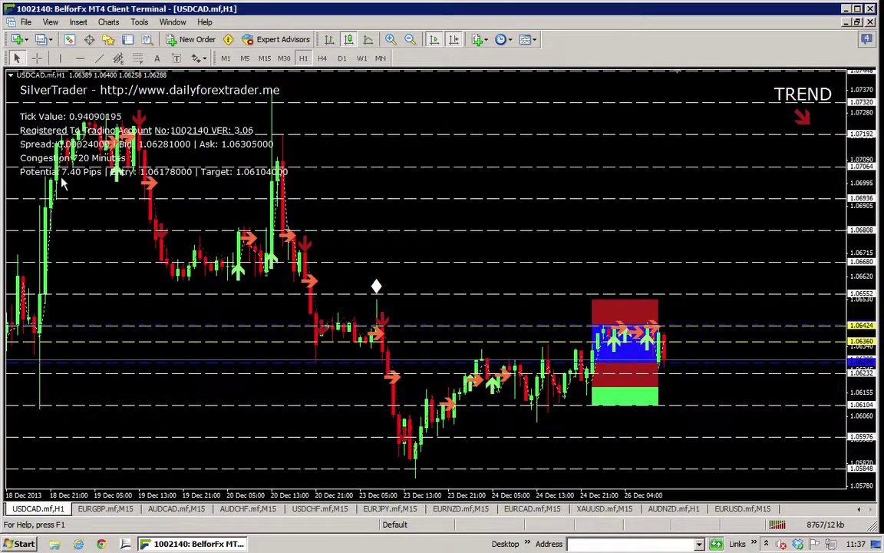
pyautogui.click(264, 57)
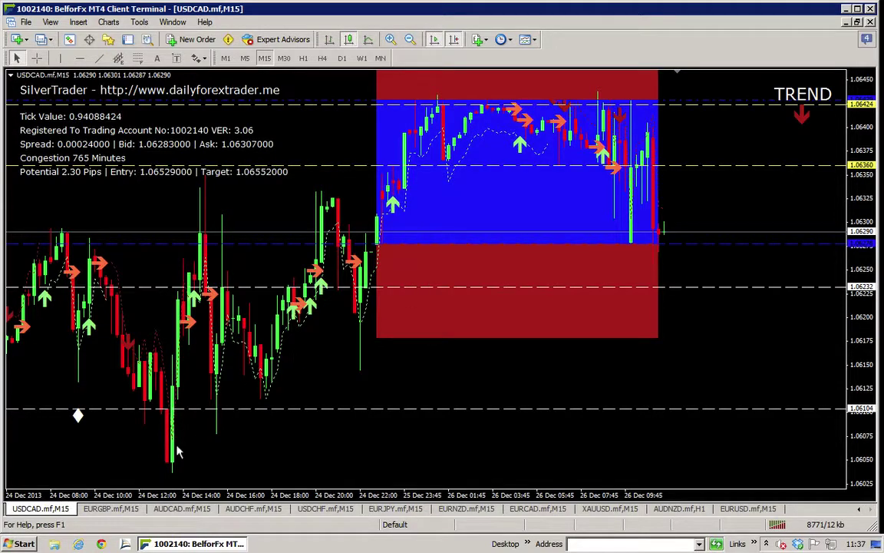
pyautogui.click(111, 509)
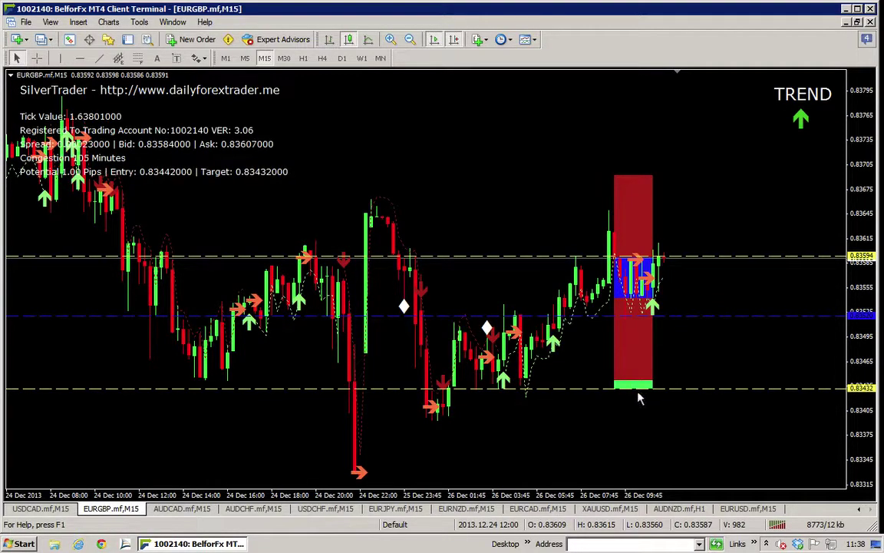
# Bring up the AUDCAD M15 chart and switch it to hourly candles
pyautogui.click(197, 509)
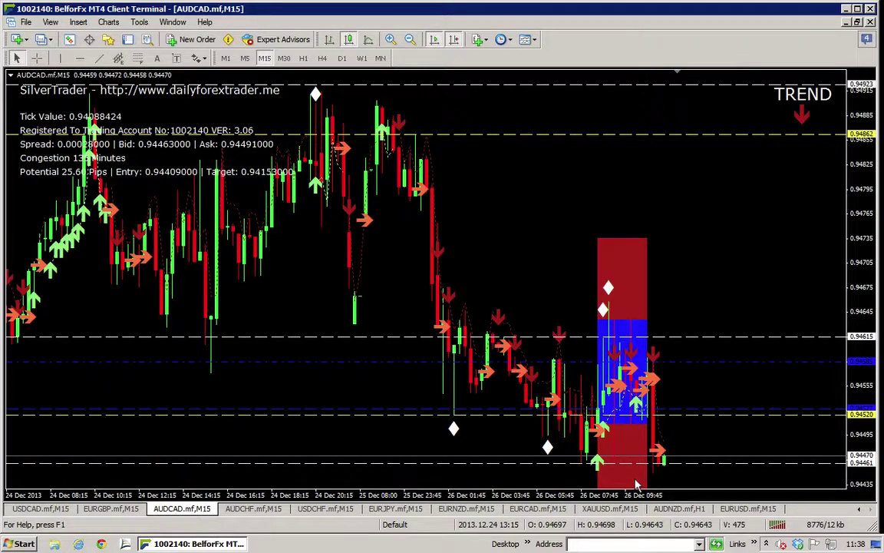
pyautogui.click(303, 60)
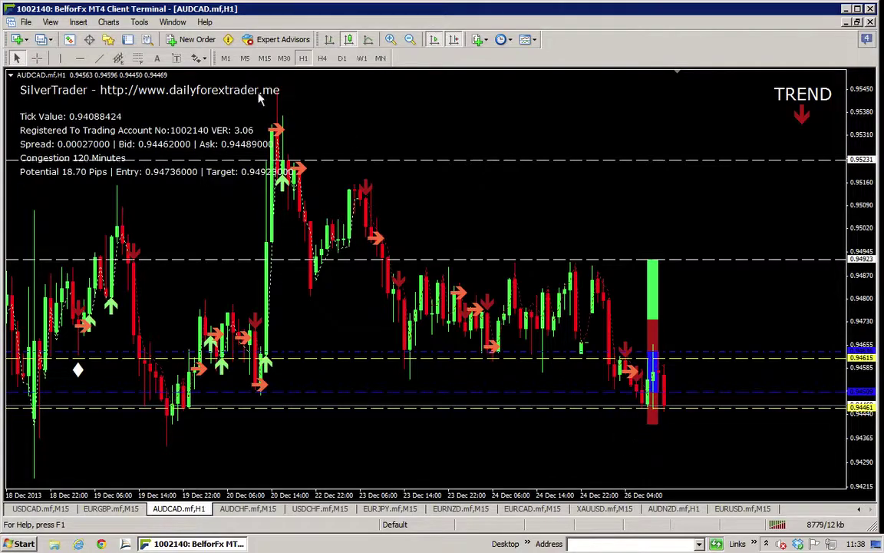
# Put AUDCAD back on M15 and switch to the AUDCHF 15-minute chart
pyautogui.click(265, 59)
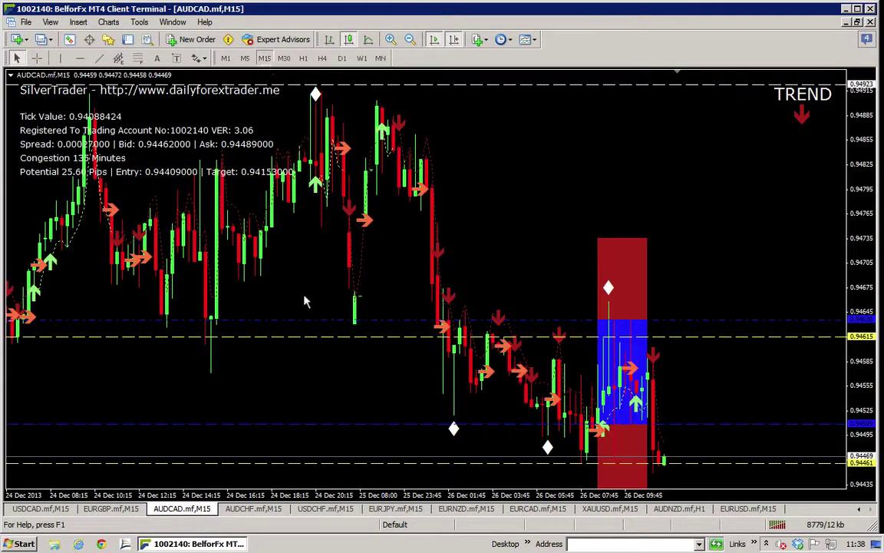
pyautogui.click(269, 509)
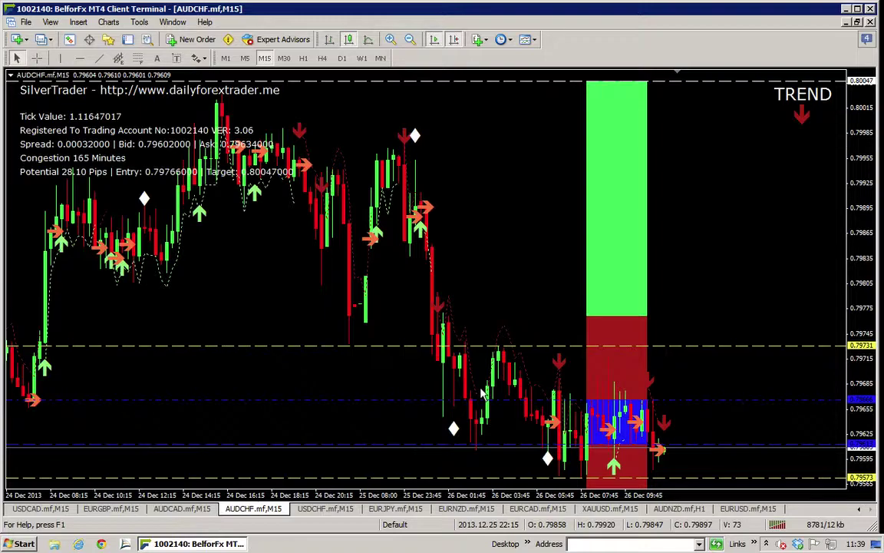
# From the AUDCHF chart's Trading menu, start a 0.03 Buy Stop at 0.79787
pyautogui.rightClick(577, 306)
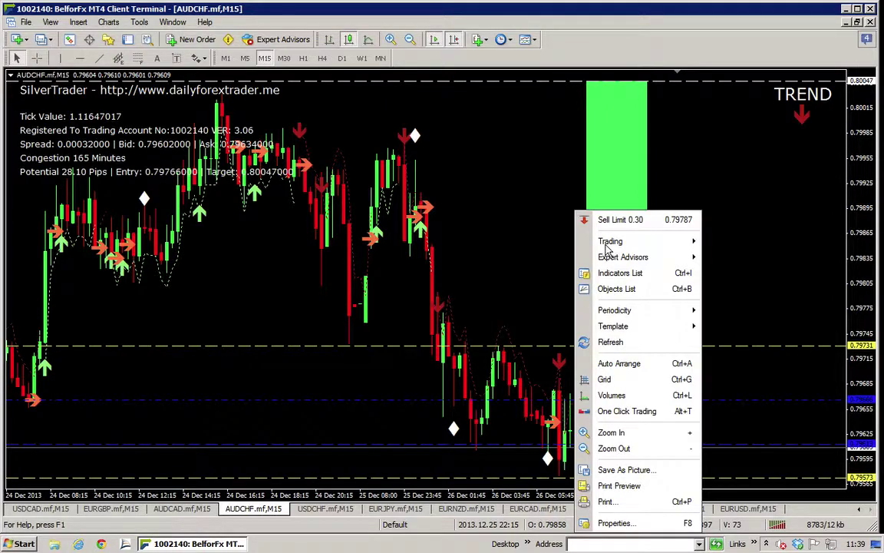
pyautogui.moveTo(606, 245)
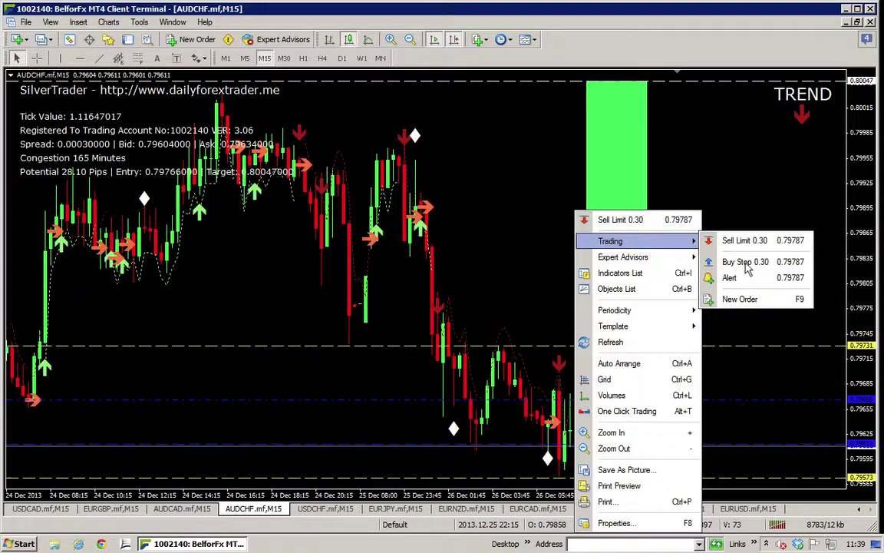
pyautogui.click(738, 265)
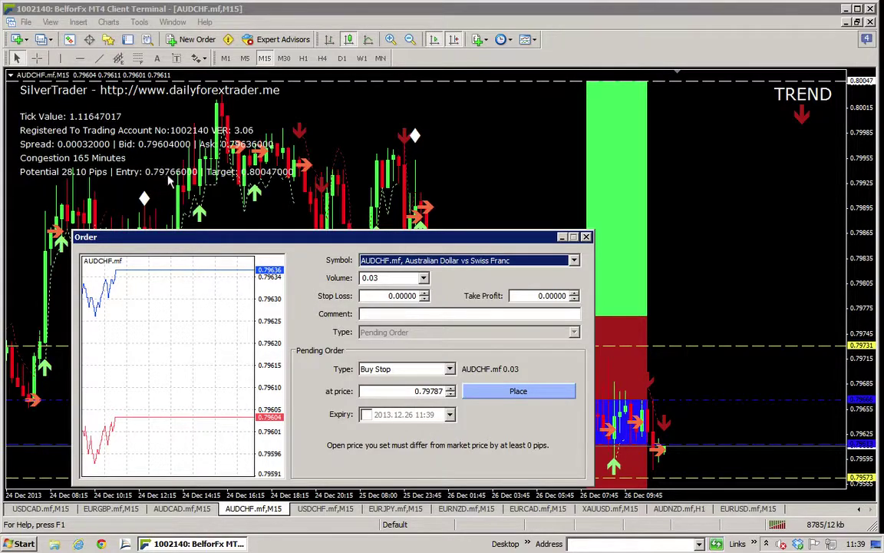
# Set the Buy Stop's take profit to 0.80043
pyautogui.click(422, 390)
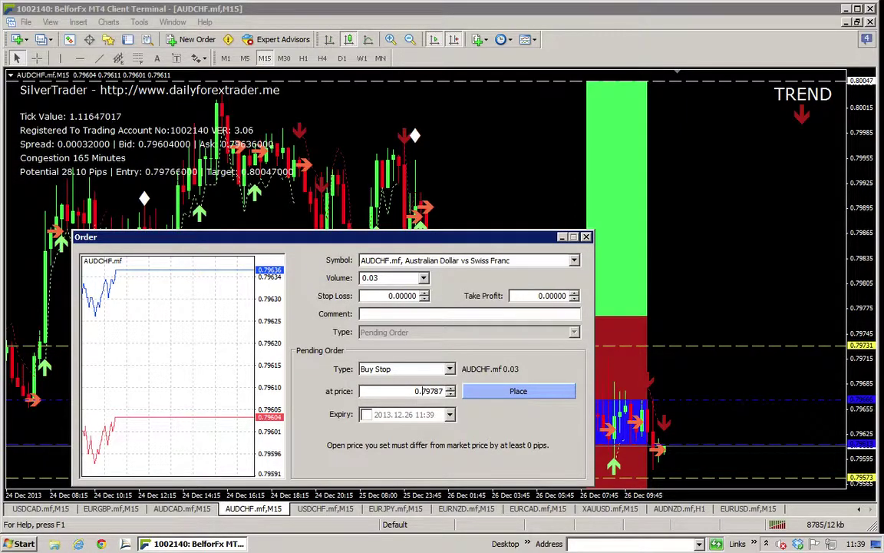
pyautogui.doubleClick(548, 295)
pyautogui.write('0.80047')
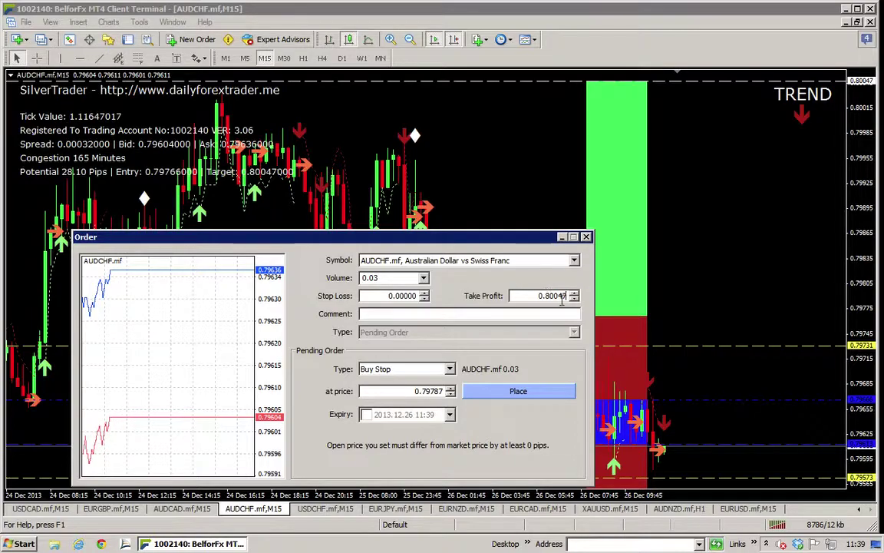
pyautogui.click(575, 299)
pyautogui.click(574, 299)
pyautogui.click(574, 299)
pyautogui.click(574, 300)
pyautogui.click(573, 299)
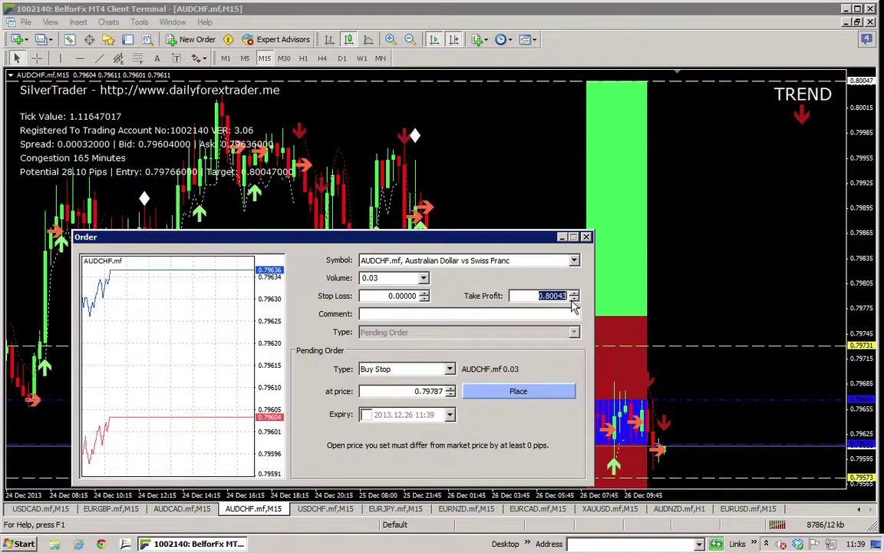
# Enter stop loss 0.79525 and place the Buy Stop order
pyautogui.doubleClick(403, 296)
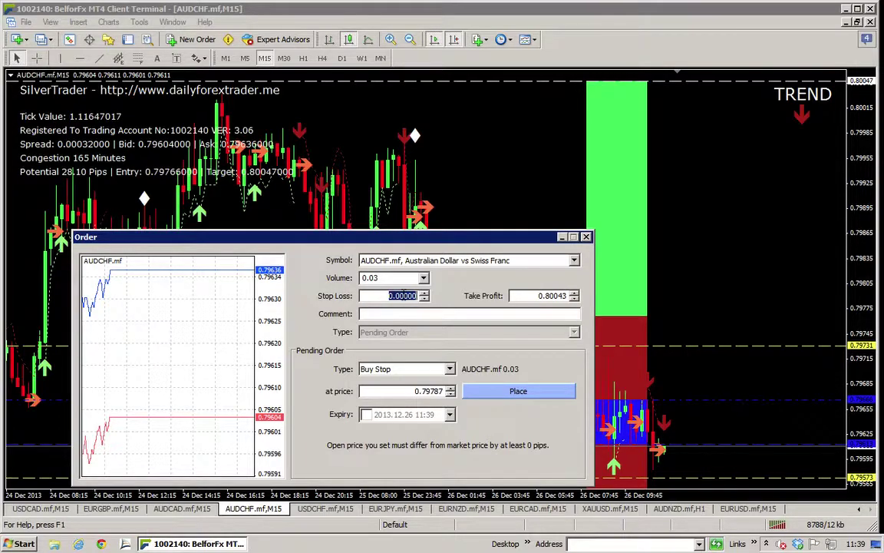
pyautogui.click(402, 296)
pyautogui.write('79525')
pyautogui.click(477, 390)
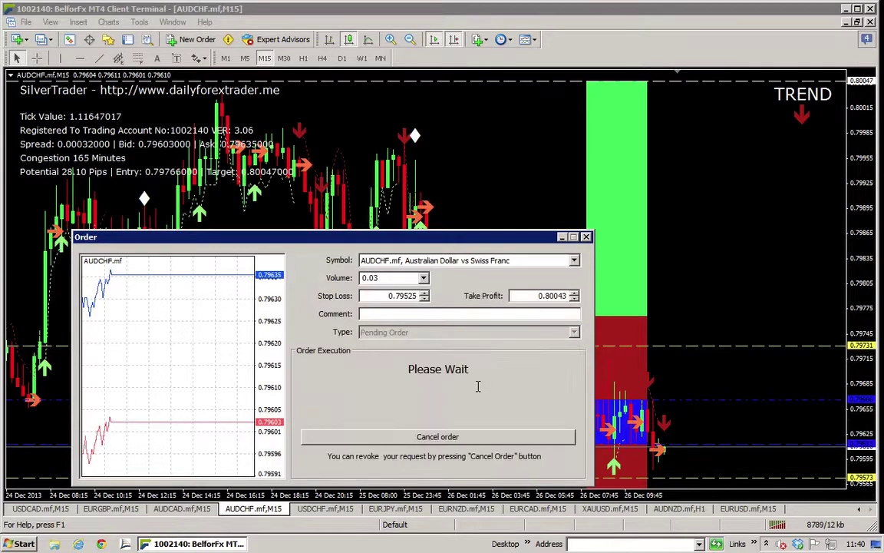
pyautogui.click(411, 441)
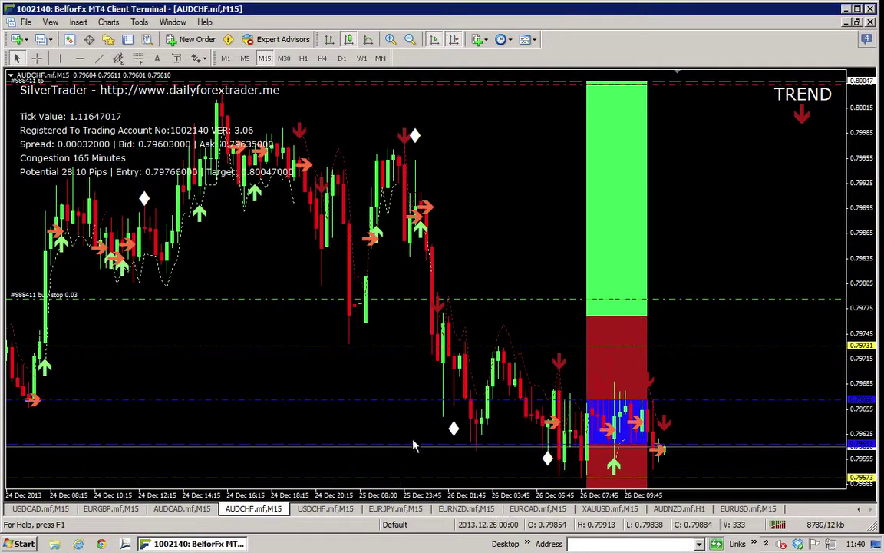
pyautogui.click(464, 448)
pyautogui.click(464, 448)
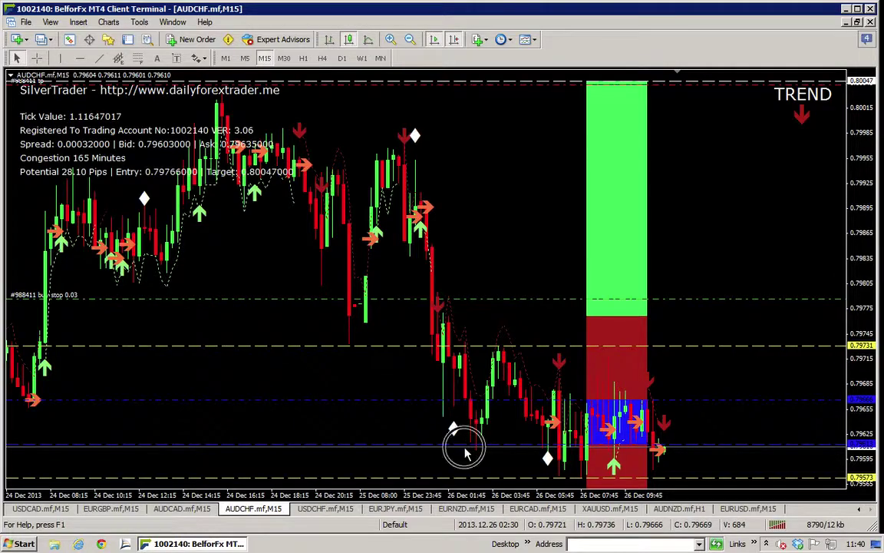
pyautogui.click(464, 448)
pyautogui.moveTo(464, 431); pyautogui.dragTo(459, 432)
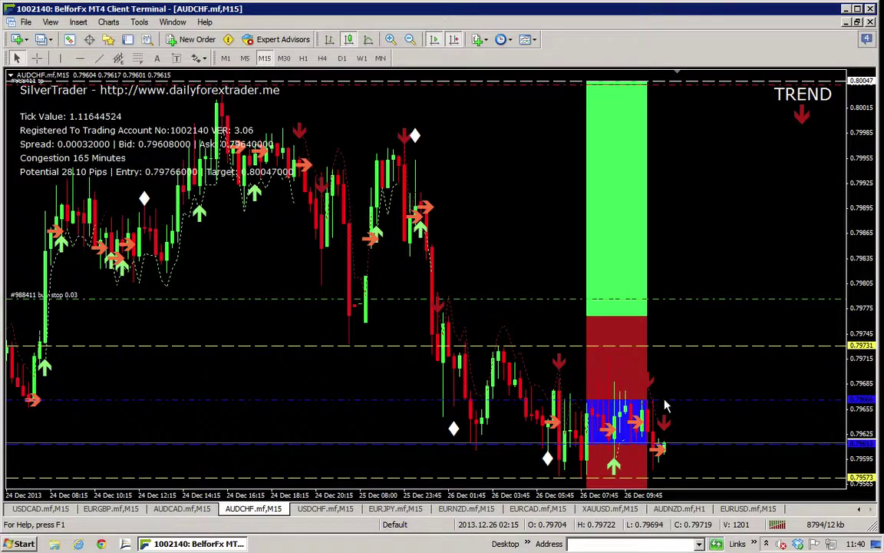
pyautogui.click(756, 448)
pyautogui.click(756, 452)
pyautogui.click(755, 451)
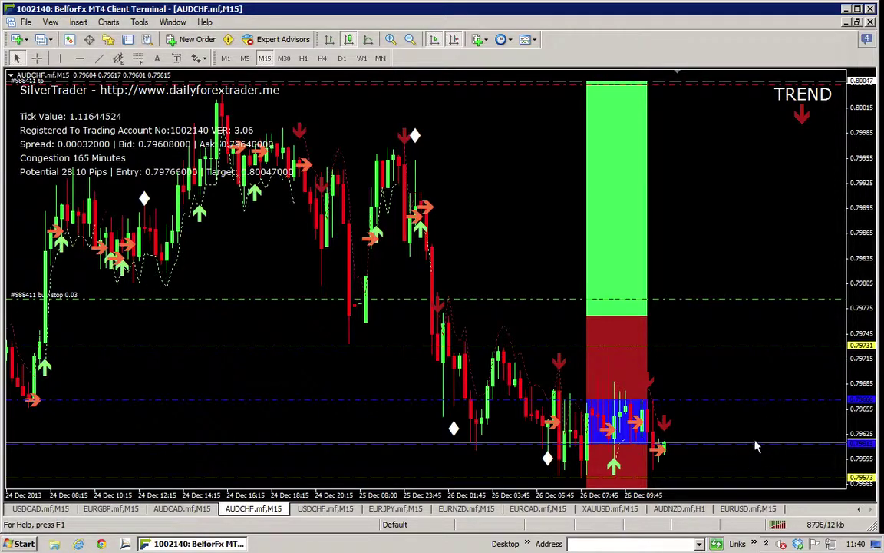
pyautogui.click(755, 443)
pyautogui.rightClick(670, 306)
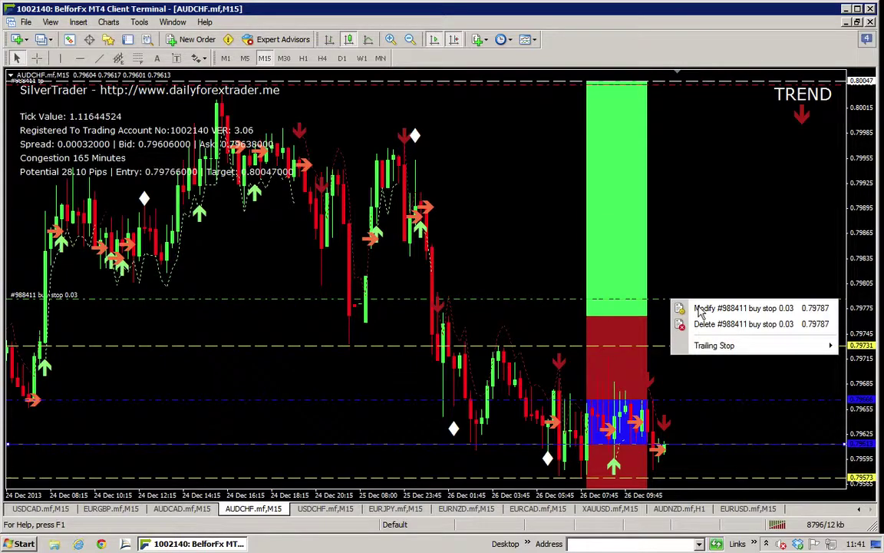
# Modify the AUDCHF pending order, nudging stop loss up to 0.79532, then view USDCHF
pyautogui.click(700, 310)
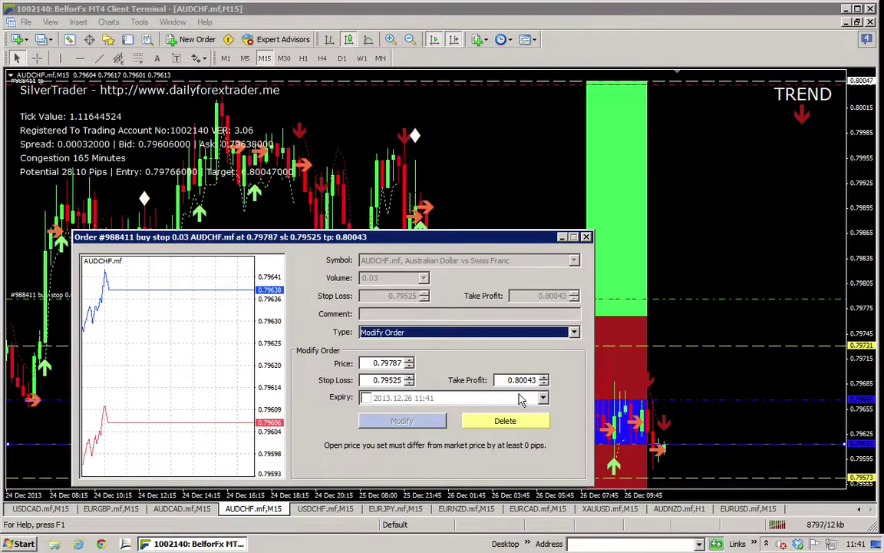
pyautogui.click(408, 376)
pyautogui.click(409, 377)
pyautogui.click(408, 377)
pyautogui.click(408, 377)
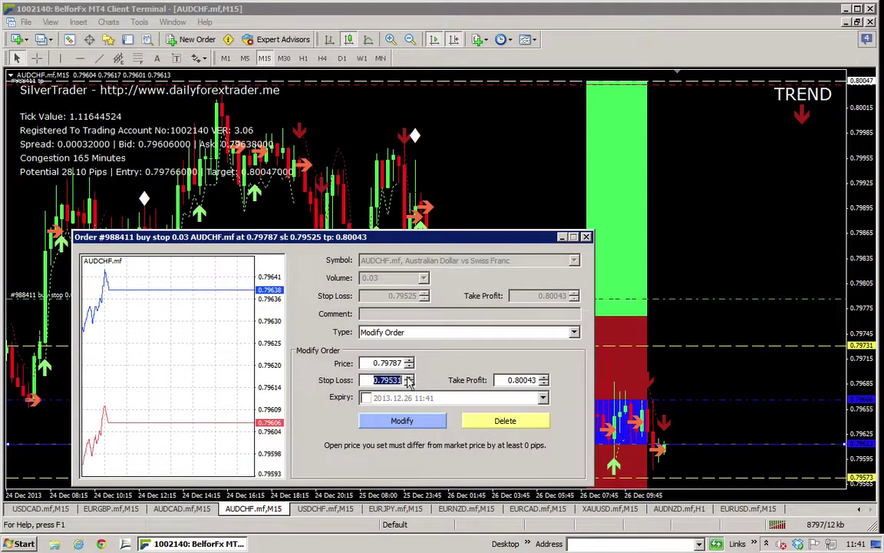
pyautogui.click(405, 422)
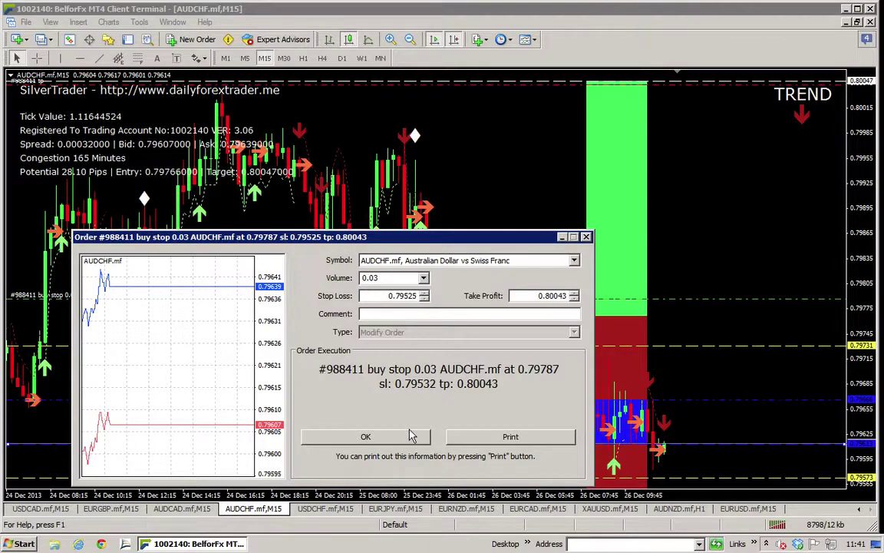
pyautogui.click(410, 436)
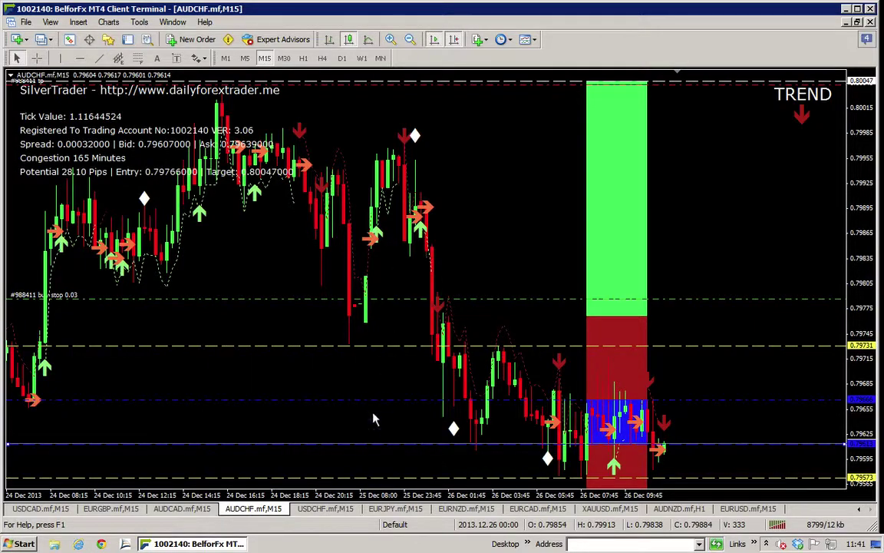
pyautogui.click(330, 510)
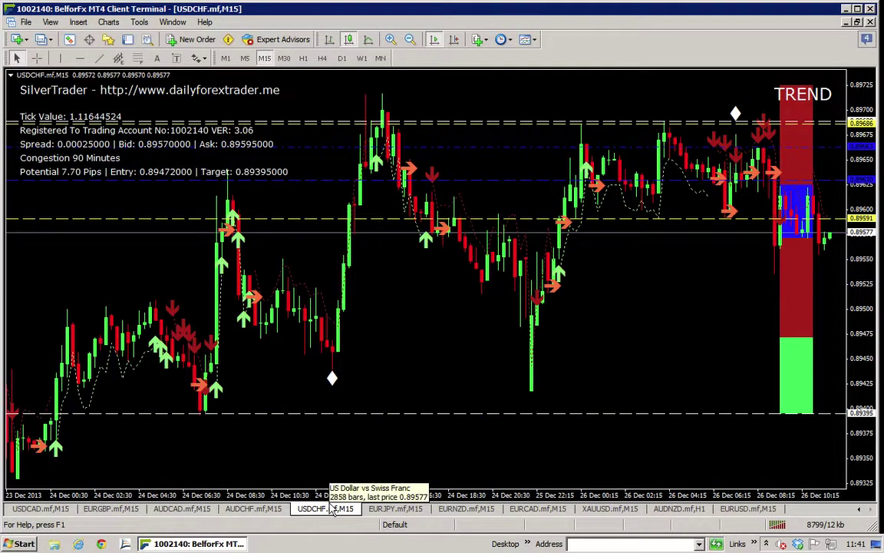
# Flip through the EURJPY, EURNZD, EURCAD, XAUUSD, AUDNZD and EURUSD charts, then open Mail
pyautogui.click(395, 509)
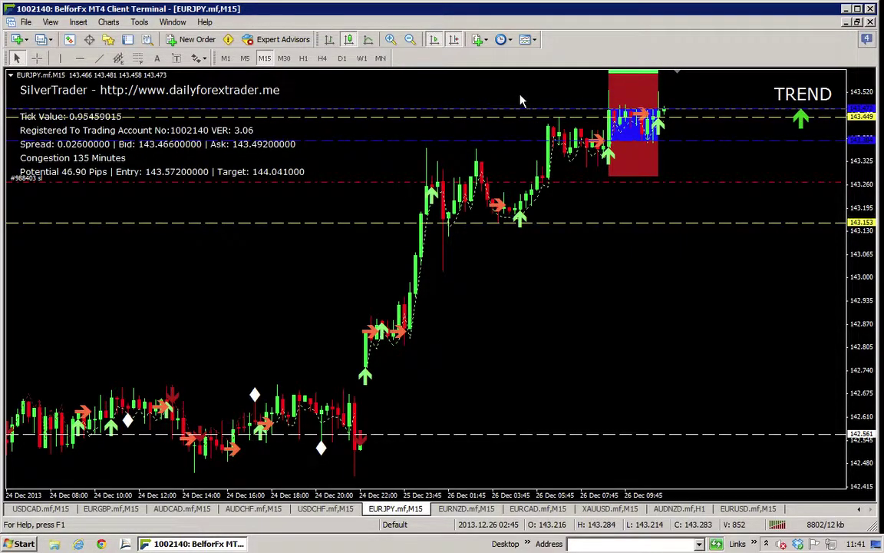
pyautogui.rightClick(505, 185)
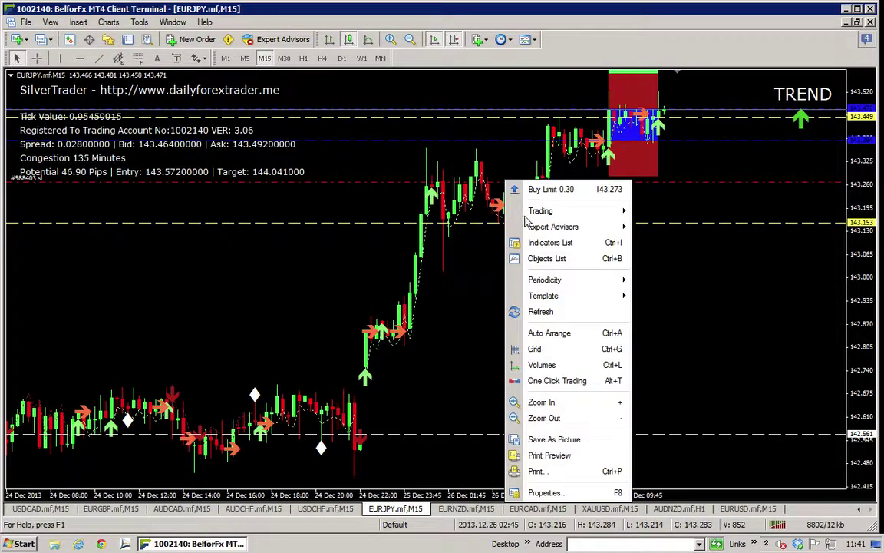
pyautogui.click(407, 189)
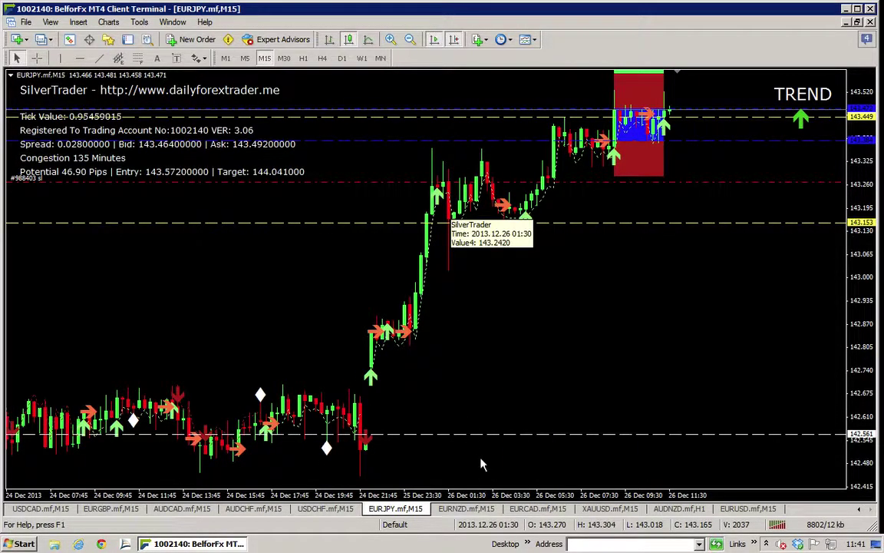
pyautogui.click(469, 508)
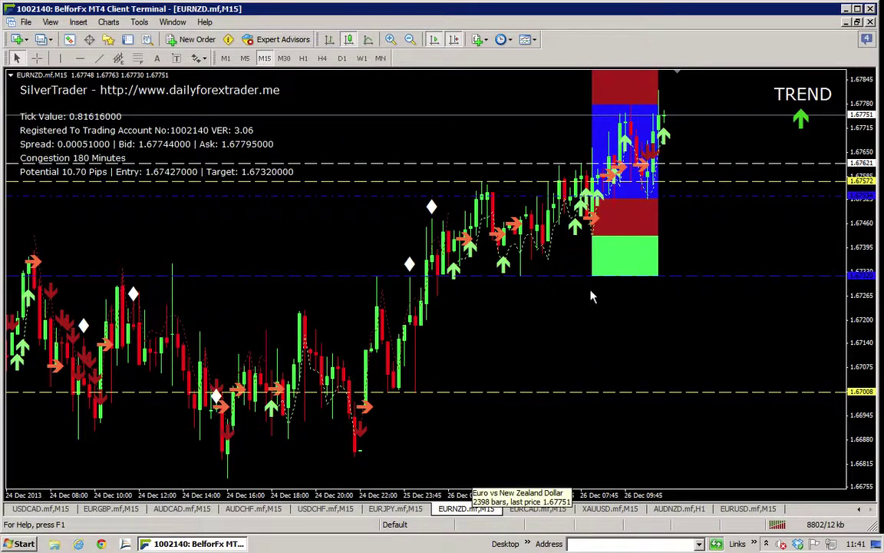
pyautogui.click(553, 508)
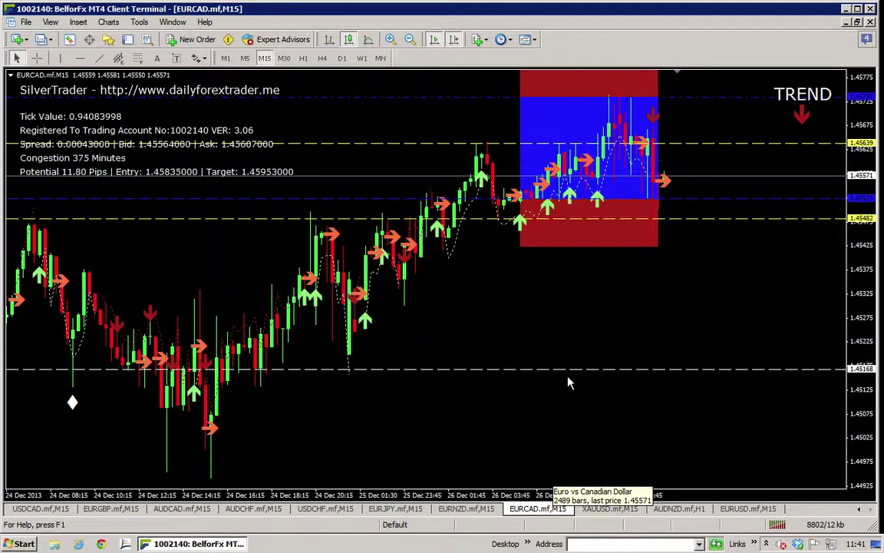
pyautogui.click(624, 510)
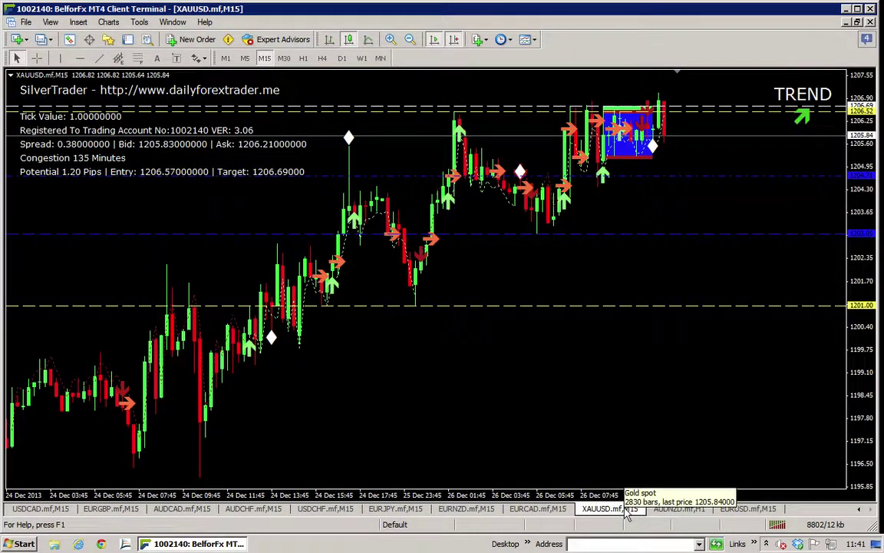
pyautogui.click(674, 509)
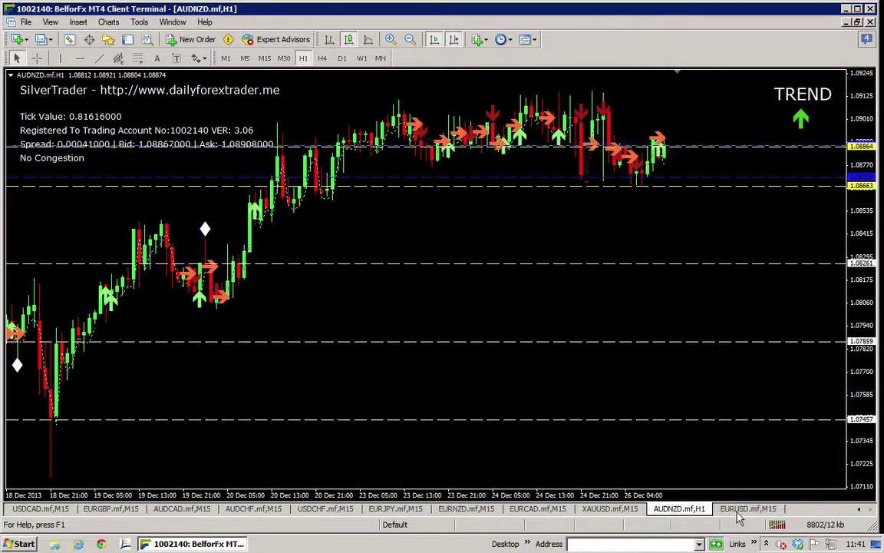
pyautogui.click(741, 510)
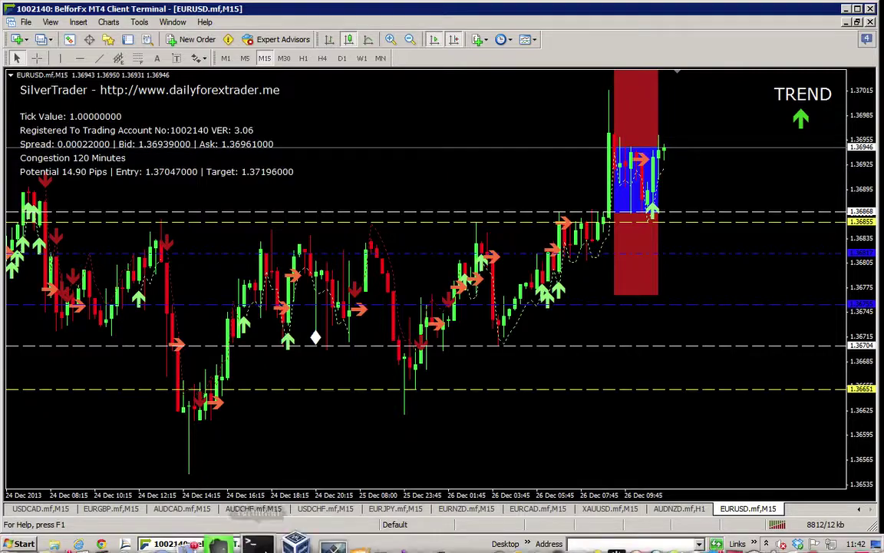
pyautogui.click(229, 537)
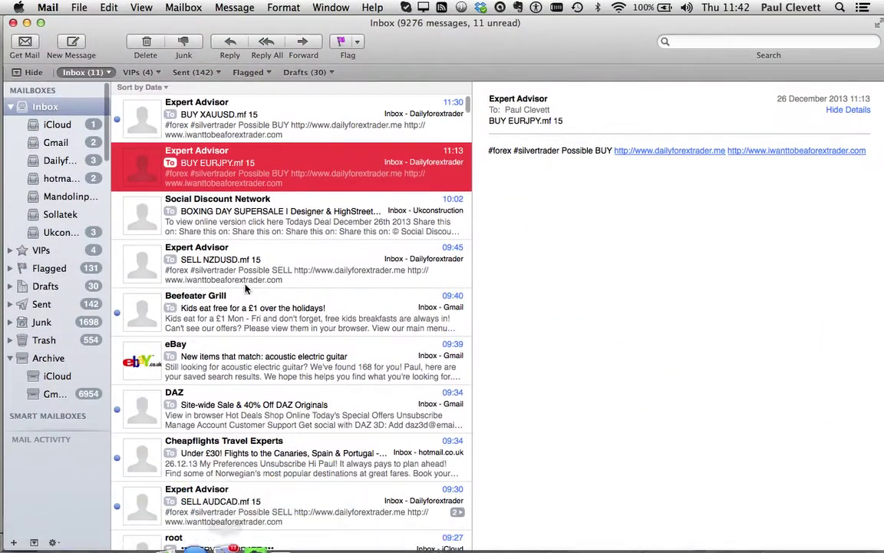
# Read the 'BUY XAUUSD.mf 15' alert email, close it, and return to MetaTrader
pyautogui.doubleClick(261, 110)
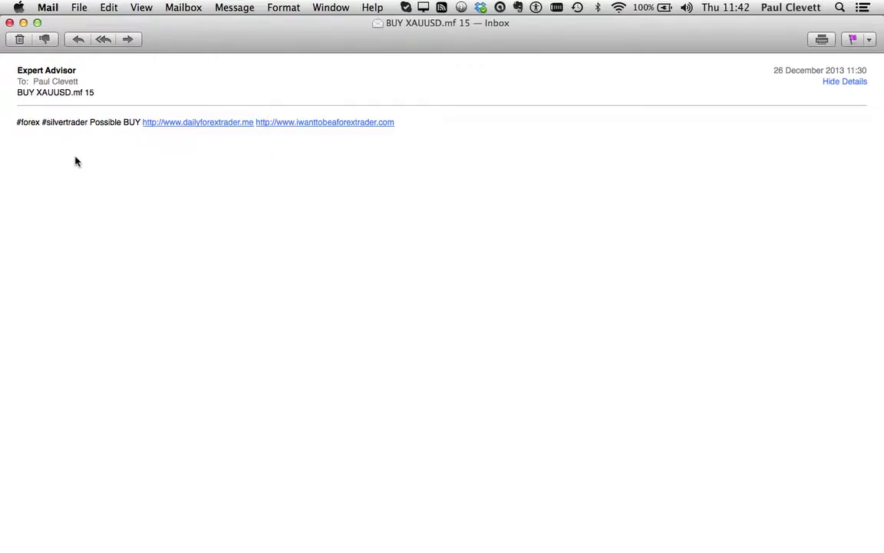
pyautogui.moveTo(37, 103)
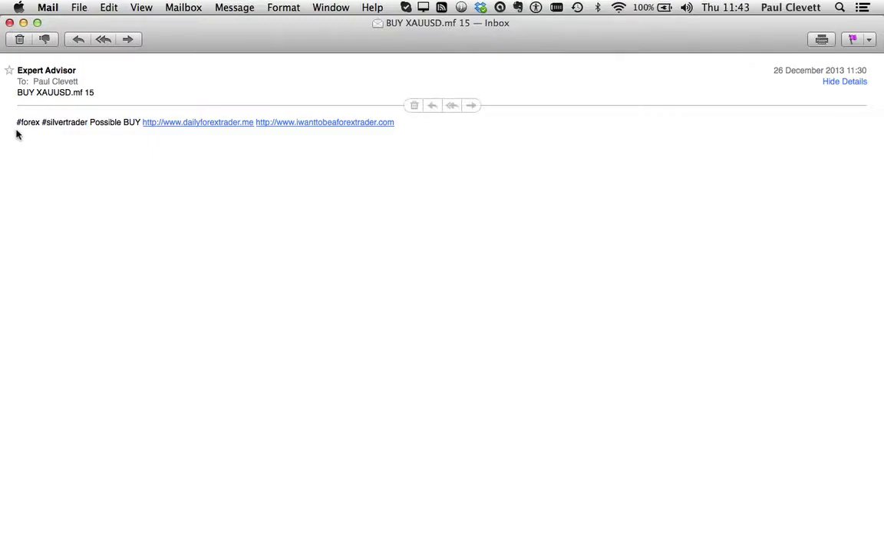
pyautogui.click(9, 22)
pyautogui.press('super+Tab')
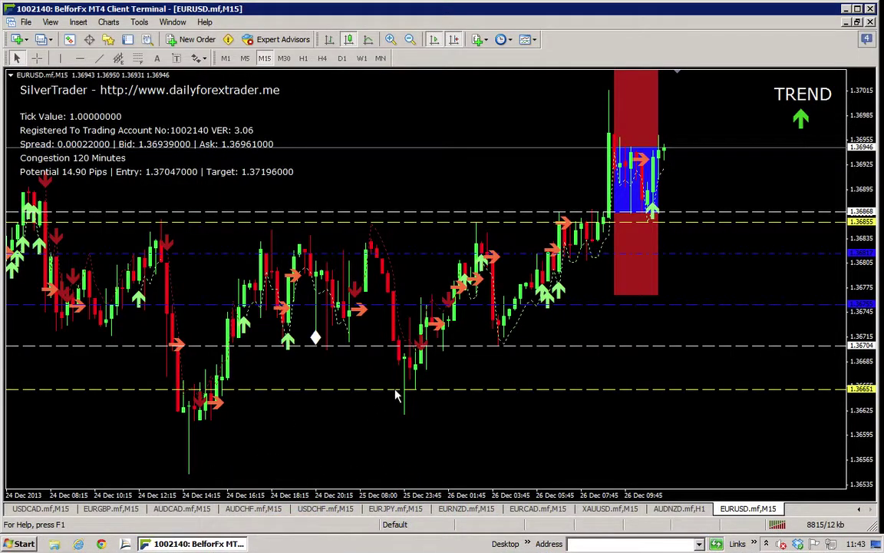
# Switch to the XAUUSD M15 chart
pyautogui.click(606, 509)
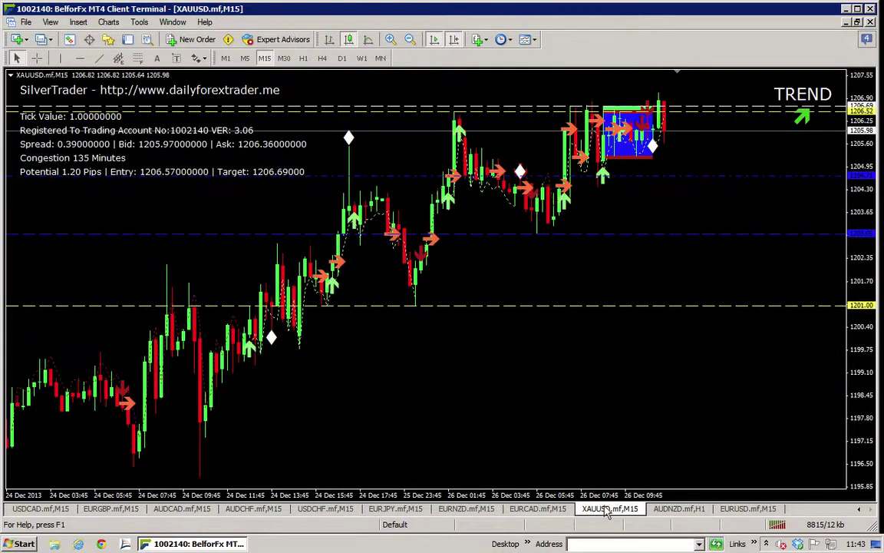